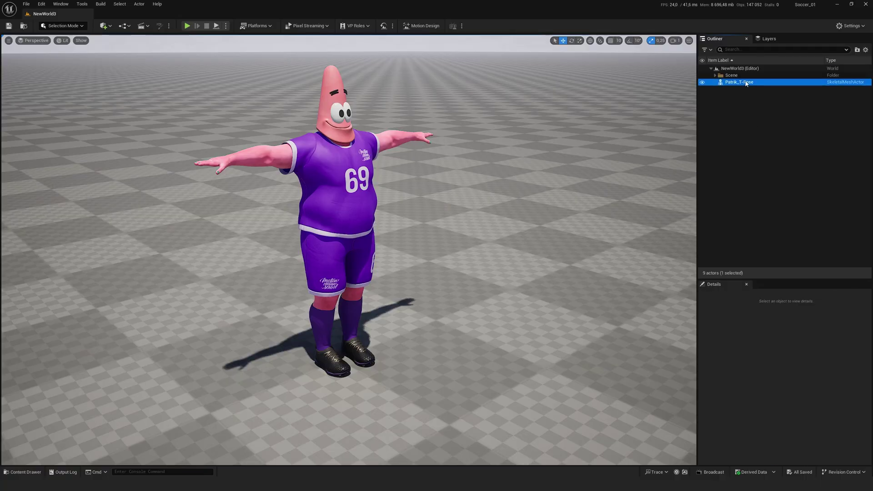
Set the Patrik_T-Pose actor to use an animation asset and assign Ninja_Idle as its animation
left_click(771, 343)
left_click(783, 369)
left_click(813, 383)
left_click(822, 381)
type("ninja")
left_click(810, 300)
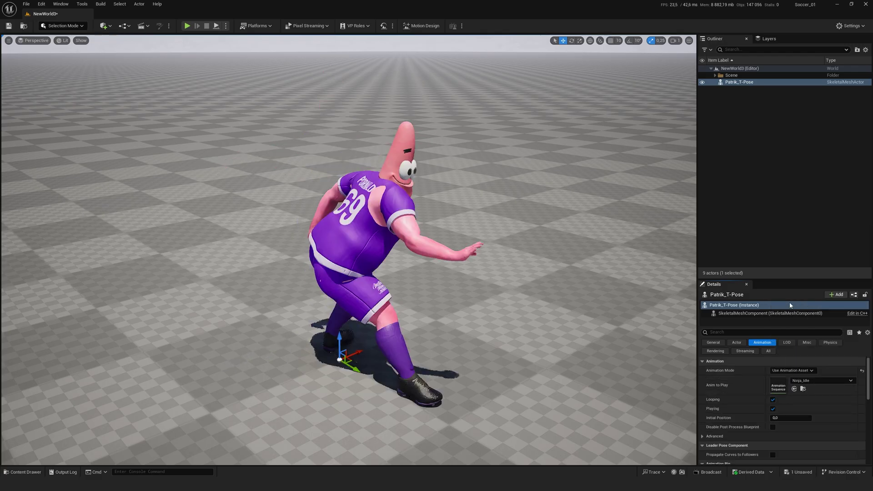
Switch the editor to Mesh Paint mode and paint a white vertex-color stroke on the character's shirt
left_click_drag(348, 248, 688, 216, "alt")
left_click_drag(382, 251, 376, 250, "alt")
left_click_drag(355, 78, 349, 136, "alt")
left_click(61, 26)
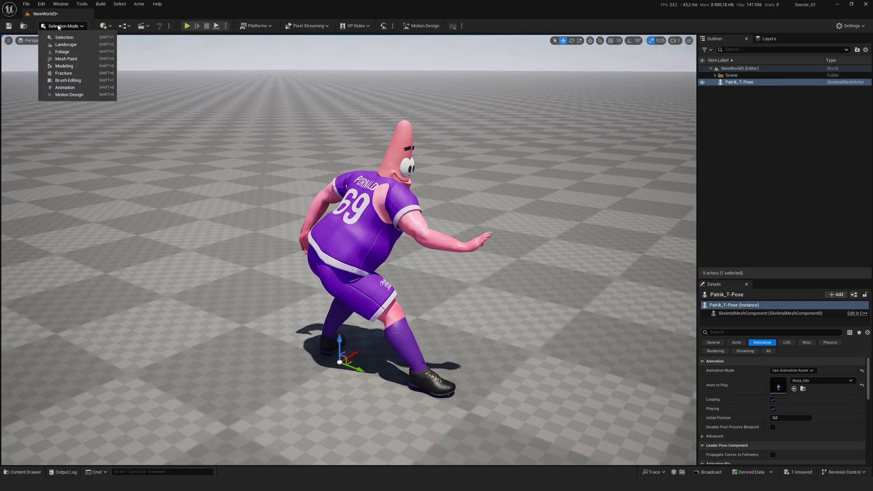
left_click(66, 58)
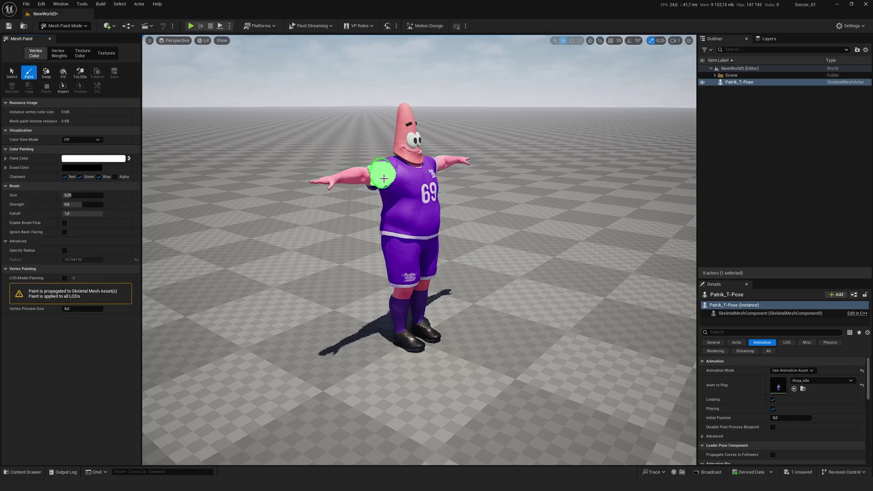
mouse_move(415, 224)
left_mouse_down()
mouse_move(418, 235)
mouse_move(389, 259)
left_mouse_up()
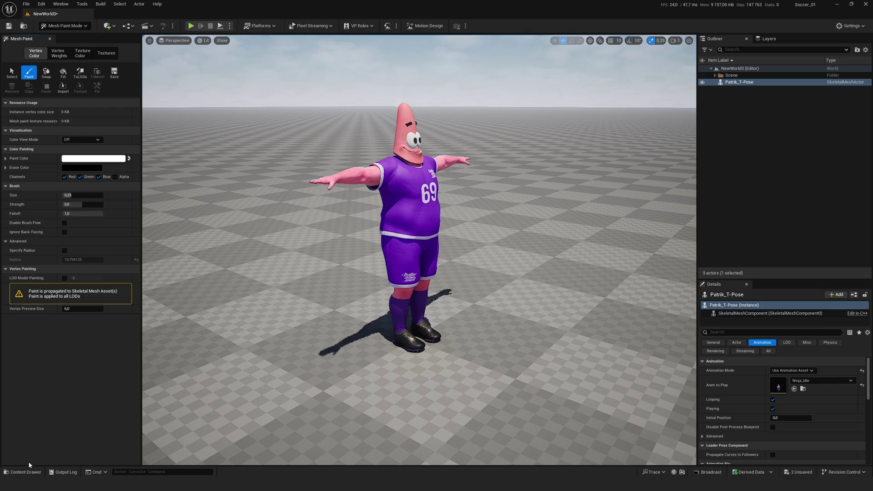
Open the Patrik_T_Shirt_Inst material instance from the Mat_Instances folder inside Patrik_mat
left_click(23, 472)
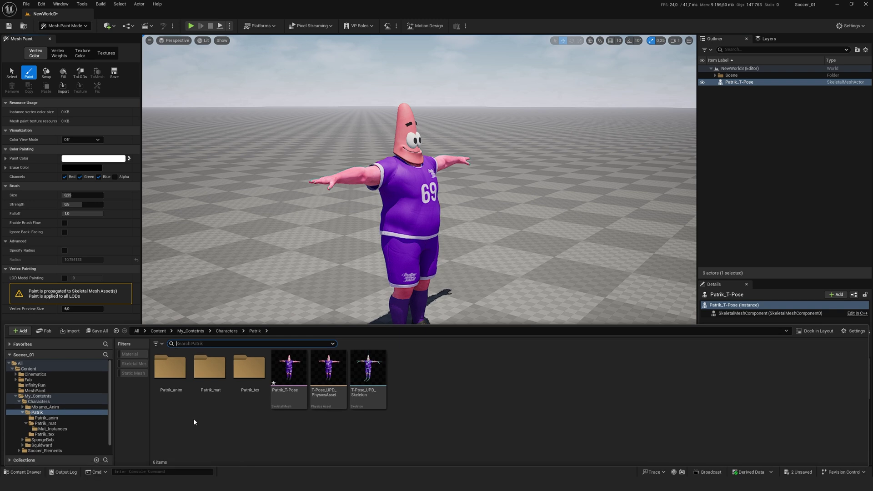
double_click(210, 369)
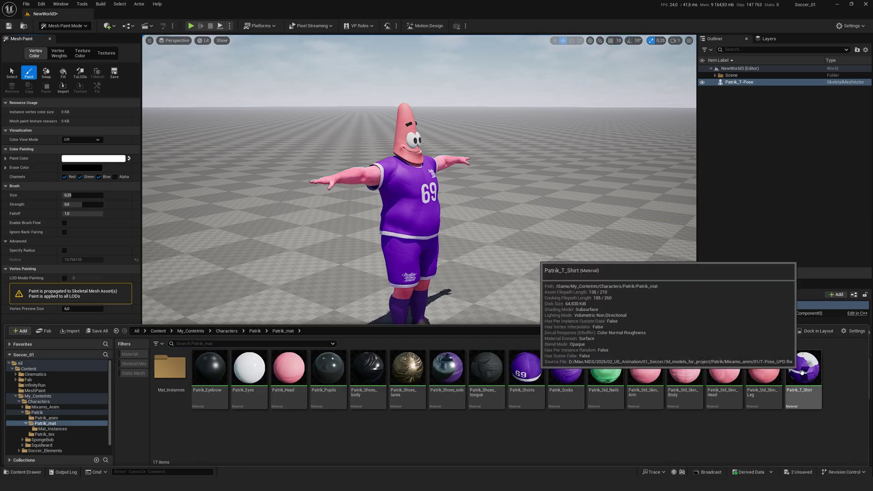
left_click(164, 373)
double_click(164, 374)
left_click(412, 370)
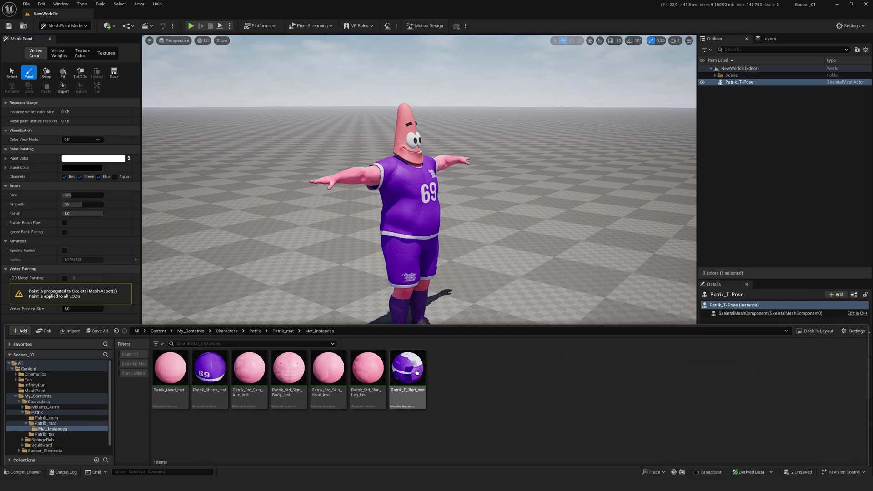
double_click(413, 370)
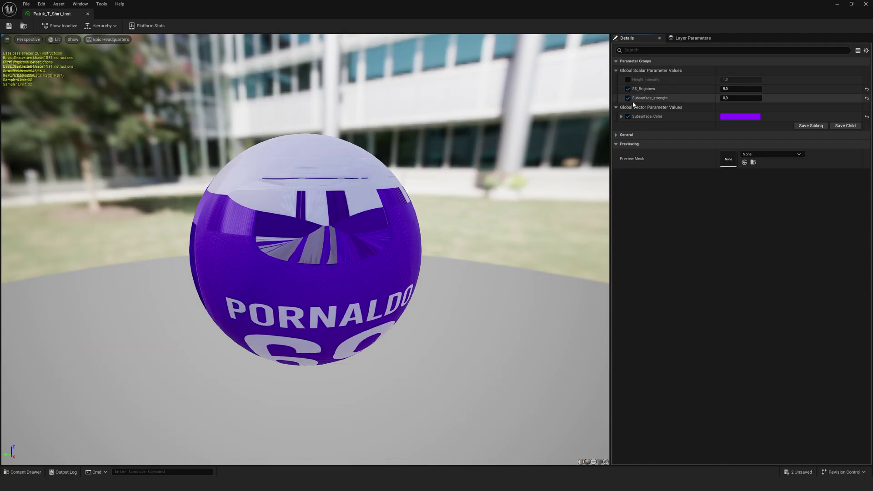
Switch the instance's brightness, subsurface strength and subsurface color overrides off and back on to compare their effect
left_click(628, 89)
left_click(627, 98)
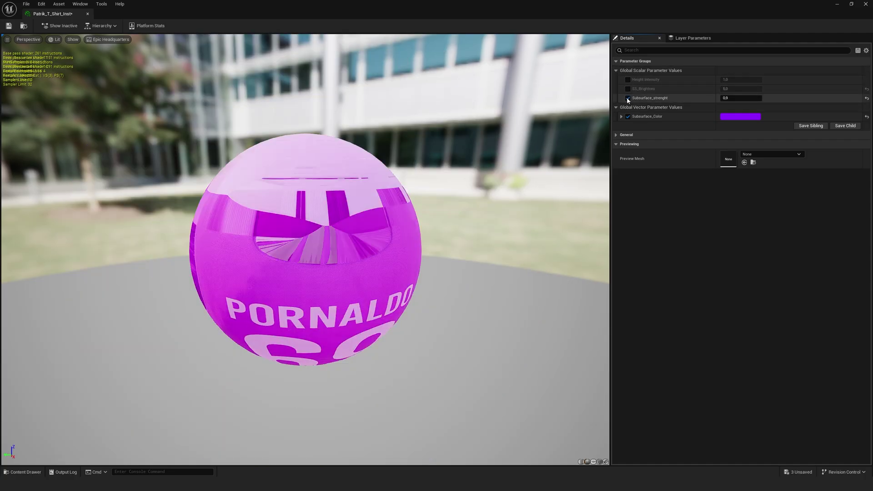
left_click(628, 117)
left_click(628, 116)
left_click(628, 97)
left_click(628, 89)
Open the parent material Patrik_T_Shirt and set its blend mode to Masked
left_click(23, 471)
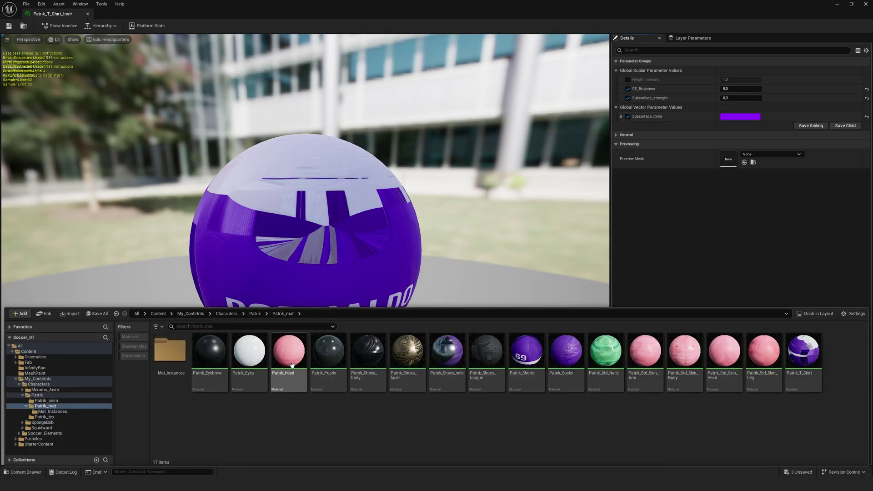
double_click(802, 353)
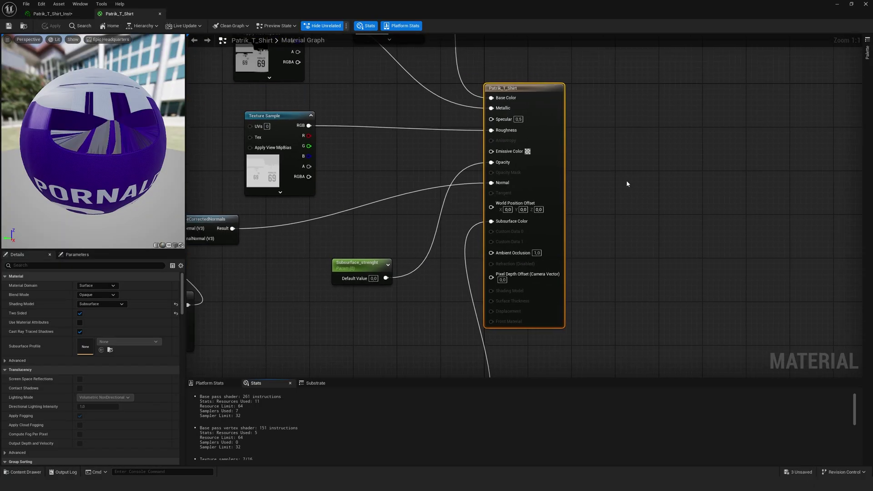
scroll(630, 189, "down", 5)
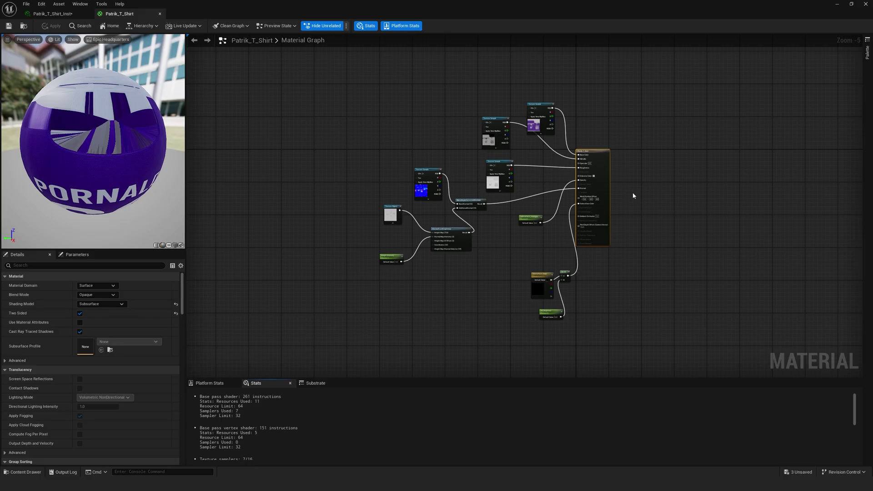
scroll(554, 86, "up", 4)
right_click_drag(619, 167, 734, 22)
right_click_drag(618, 273, 466, 284)
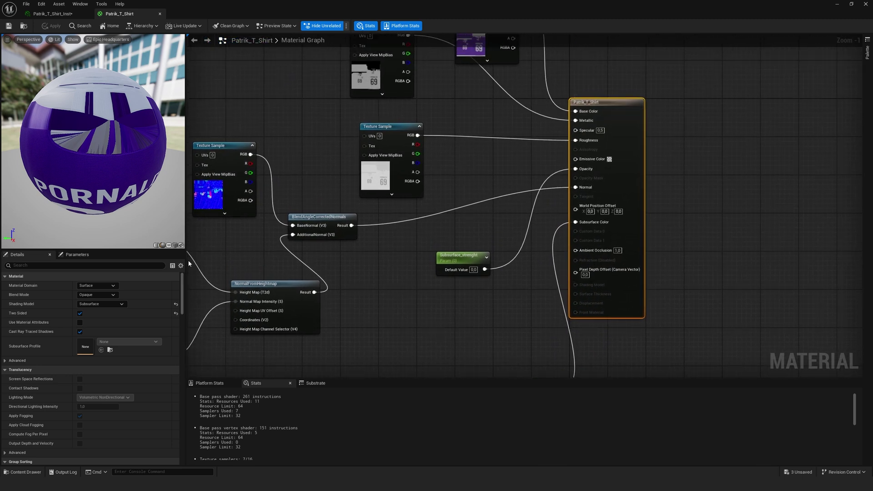
left_click(96, 295)
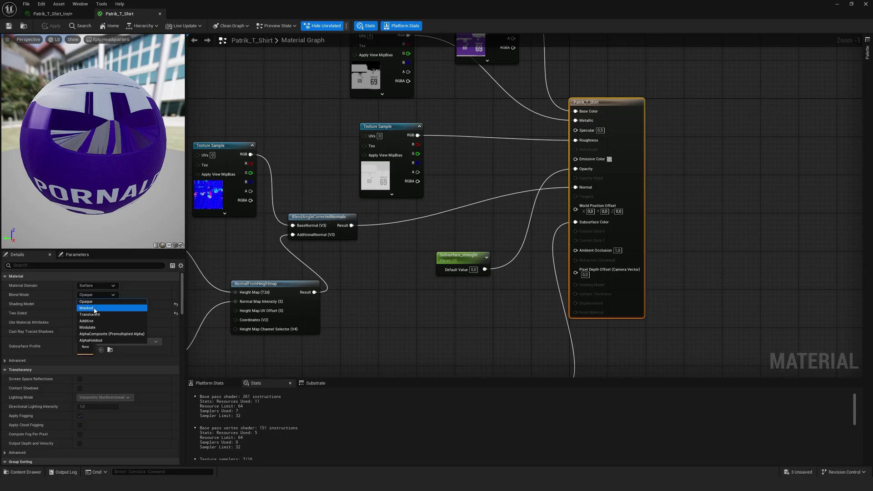
left_click(104, 308)
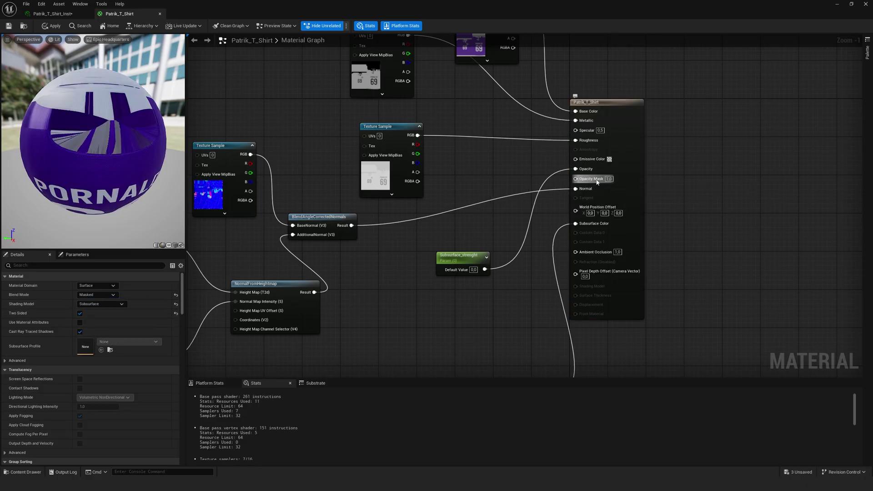
Add a scalar parameter named Opacity with a default value of 1.0, connected to the material's Opacity Mask
left_click_drag(576, 179, 498, 178)
type("scalar")
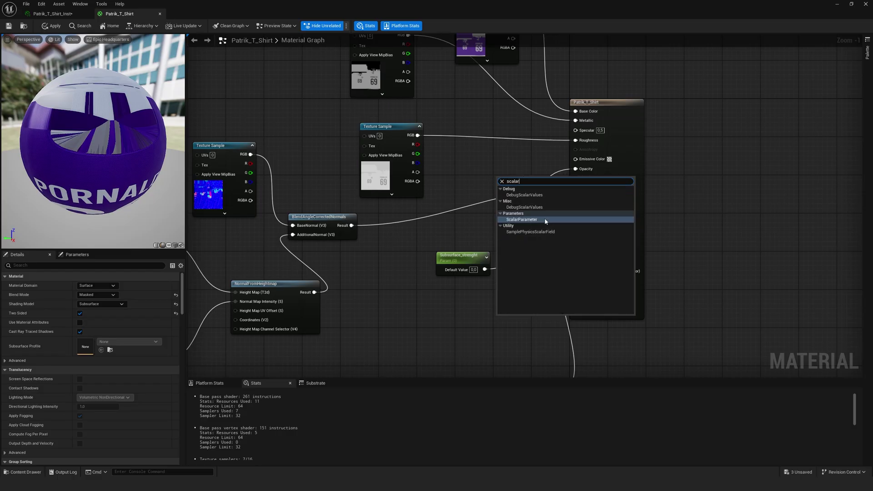
left_click(522, 219)
type("Opacity")
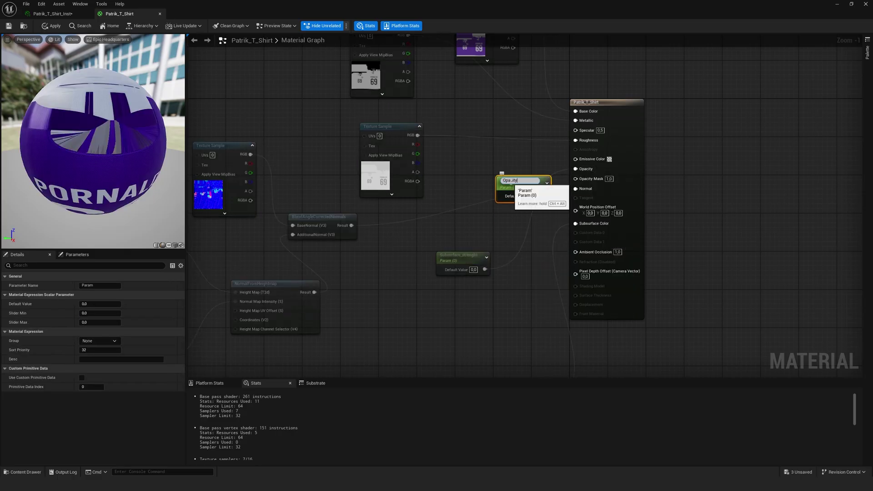
left_click_drag(511, 182, 576, 178)
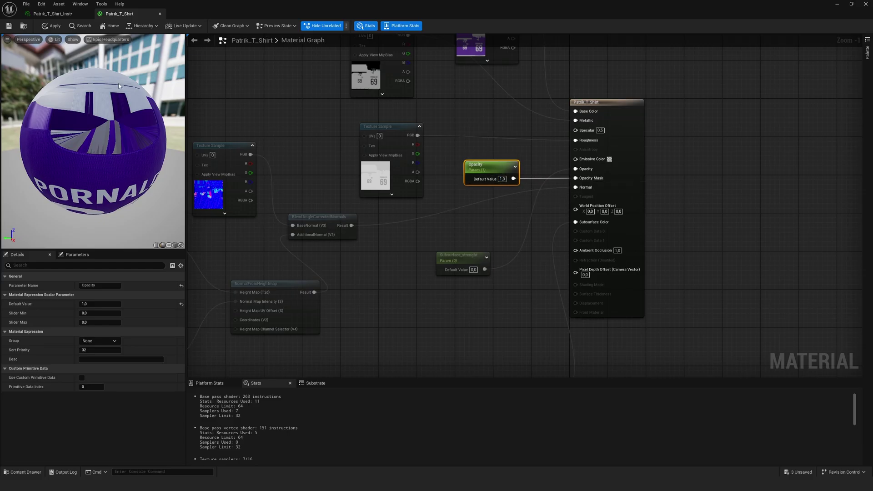
Apply and save the T-shirt material, and override Opacity with 0 in its material instance
left_click(51, 26)
left_click(9, 27)
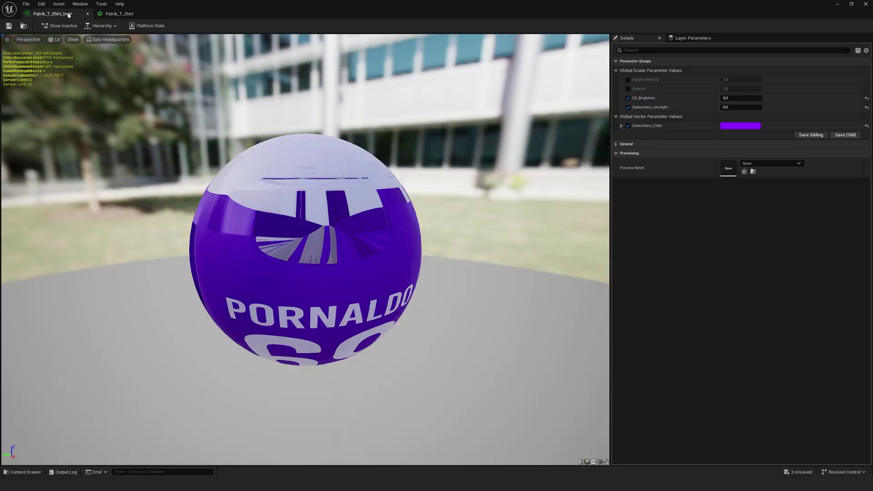
left_click(65, 14)
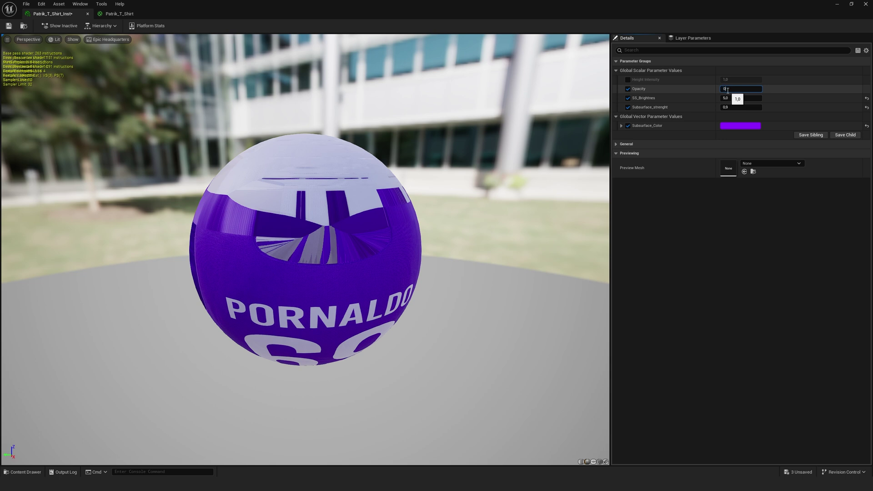
key("Return")
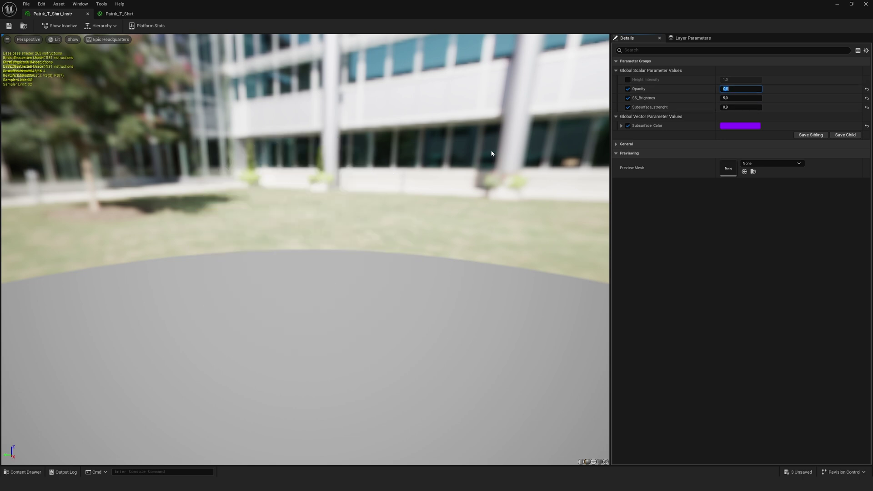
Return to the level and activate vertex color painting on the Patrik_T-Pose actor
left_click(836, 5)
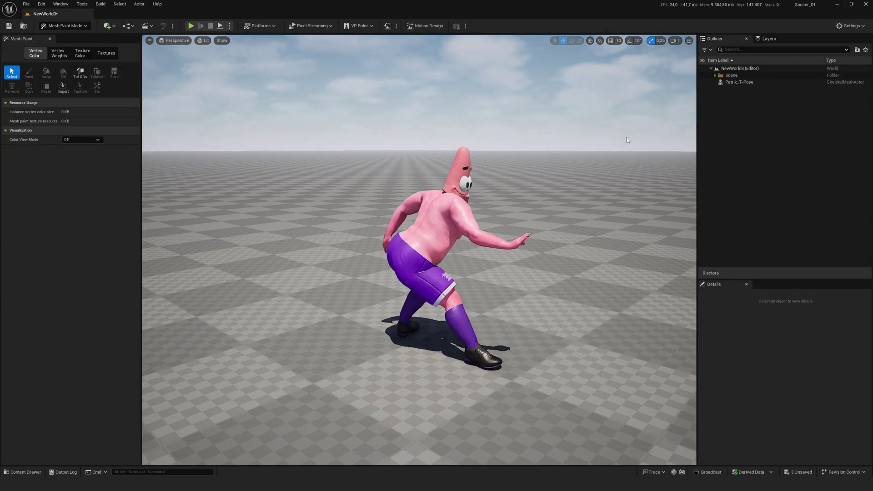
left_click(739, 82)
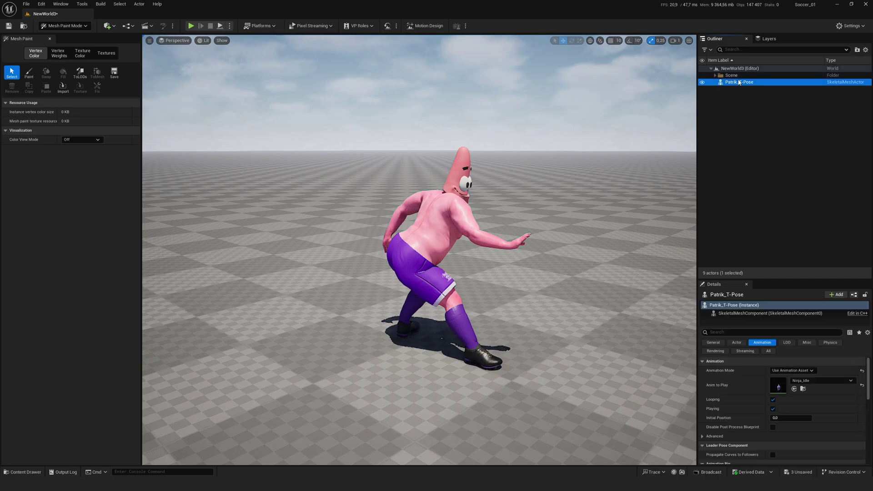
left_click(28, 72)
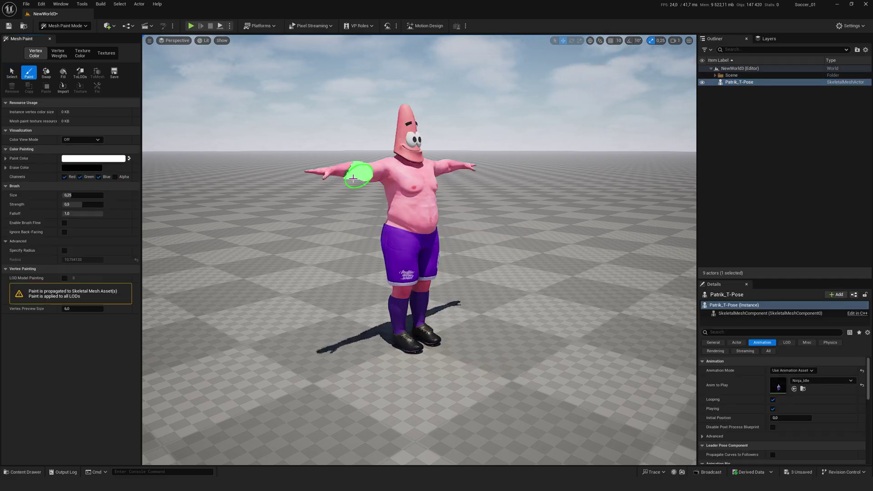
Open the Patrik_Std_Skin_Body material and set its blend mode to Masked
left_click(23, 472)
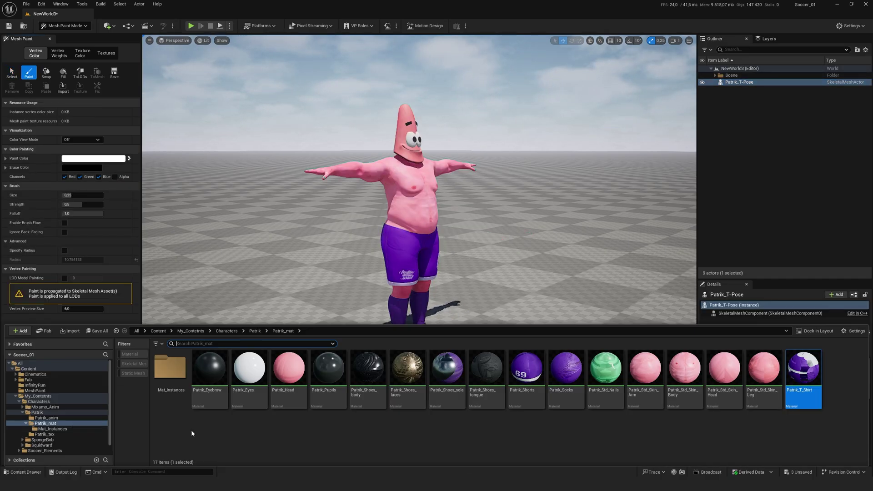
double_click(685, 369)
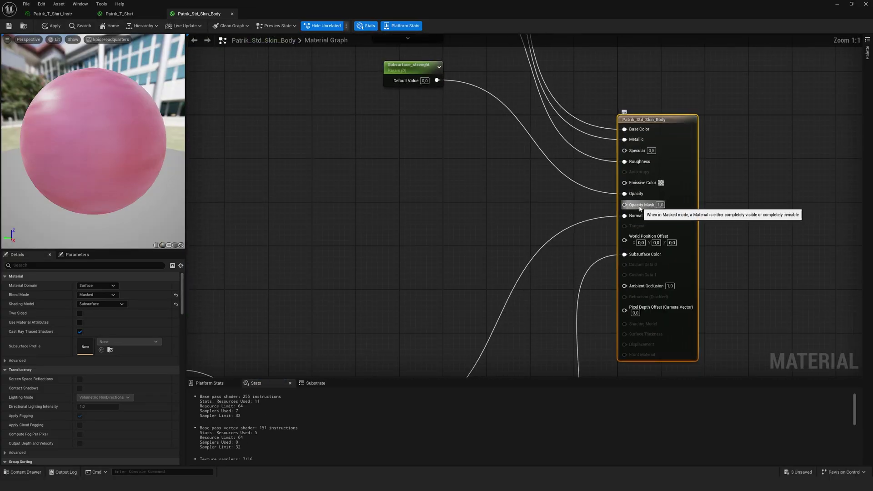
Add a Vertex Color node to the skin body material graph, well before the main material node
right_click(380, 188)
type("vertex")
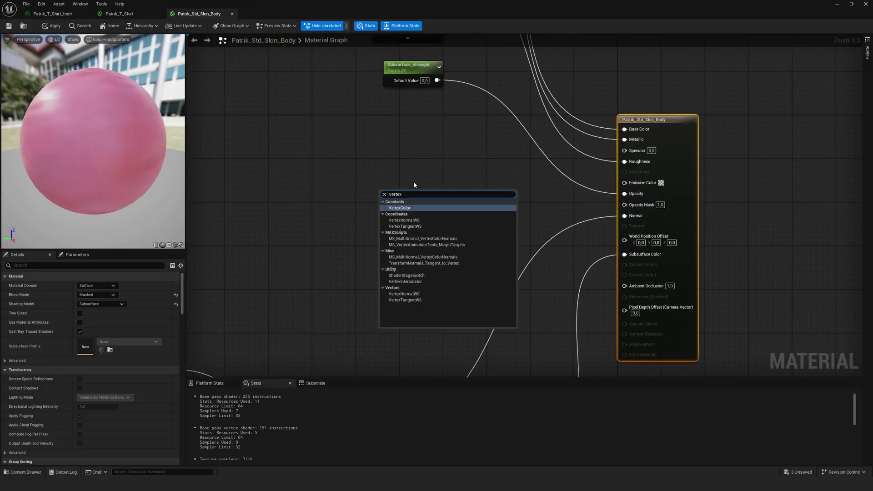
key("Return")
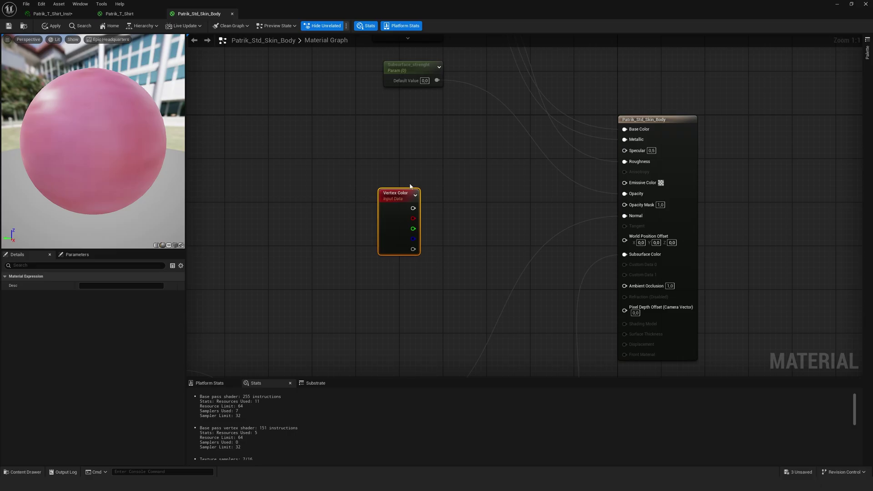
left_click_drag(407, 194, 329, 203)
Add a vector parameter named Black and place it just below the Subsurface_strenght parameter
right_click(400, 166)
type("vector pa")
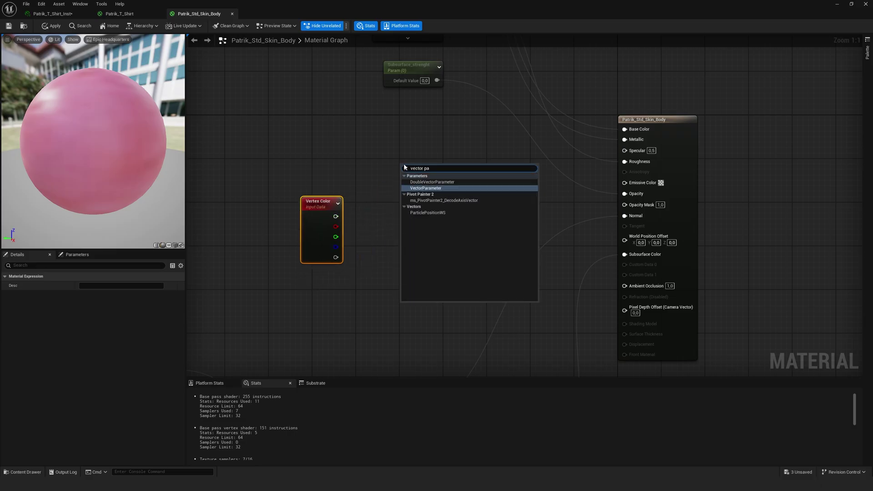
key("Return")
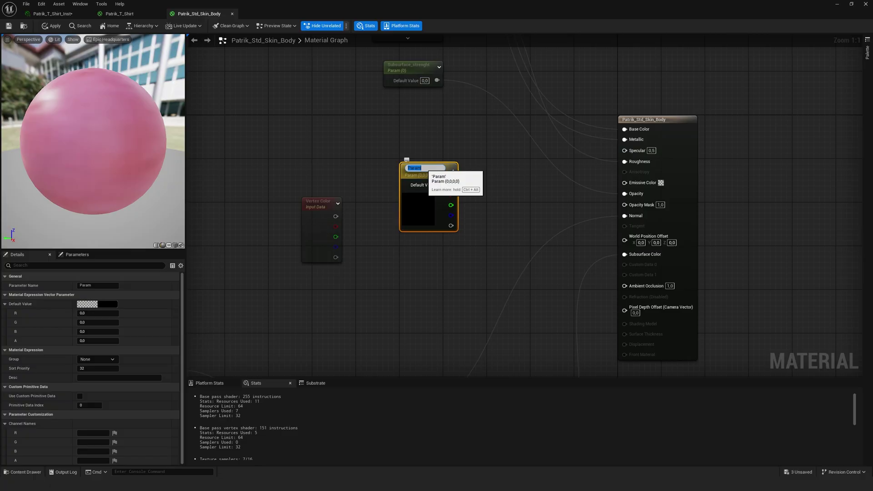
key("Return")
left_click_drag(421, 166, 411, 136)
Duplicate the Black parameter below itself, name the copy White and set its default color to white (1, 1, 1)
key("ctrl+c")
left_click(419, 223)
key("ctrl+v")
left_click_drag(419, 225, 393, 214)
key("F2")
type("White")
key("Return")
left_click(422, 234)
left_click(522, 264)
left_click(518, 406)
mouse_move(414, 218)
left_mouse_down()
mouse_move(425, 217)
mouse_move(419, 212)
left_mouse_up()
Test the Opacity Mask with the Black and then the White parameter, and disconnect it again
left_click(421, 135)
left_click_drag(440, 151, 625, 203)
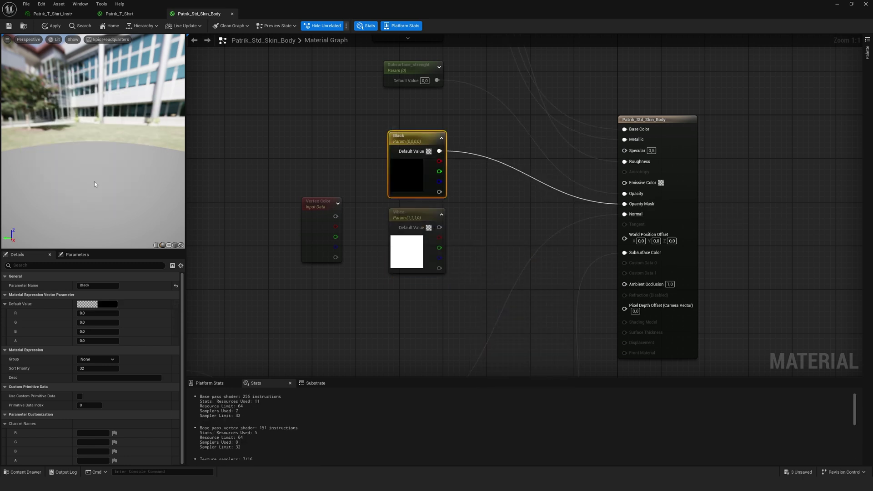
left_click_drag(439, 227, 625, 204)
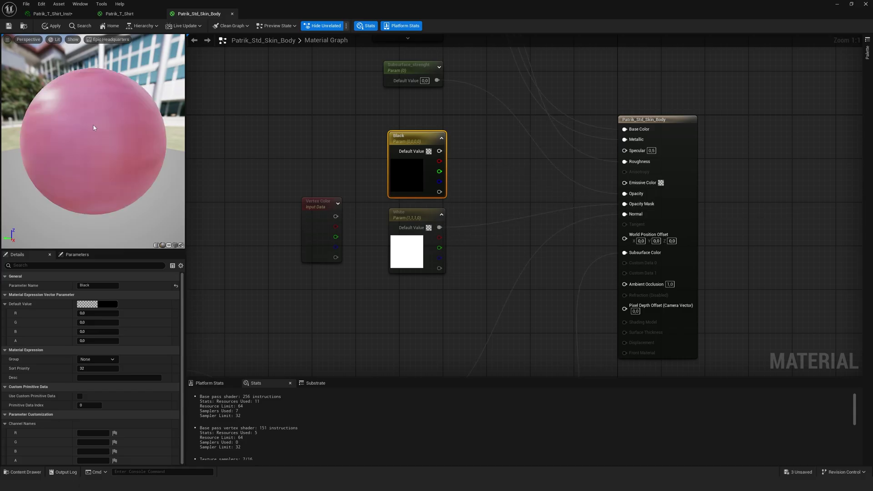
left_click(478, 192)
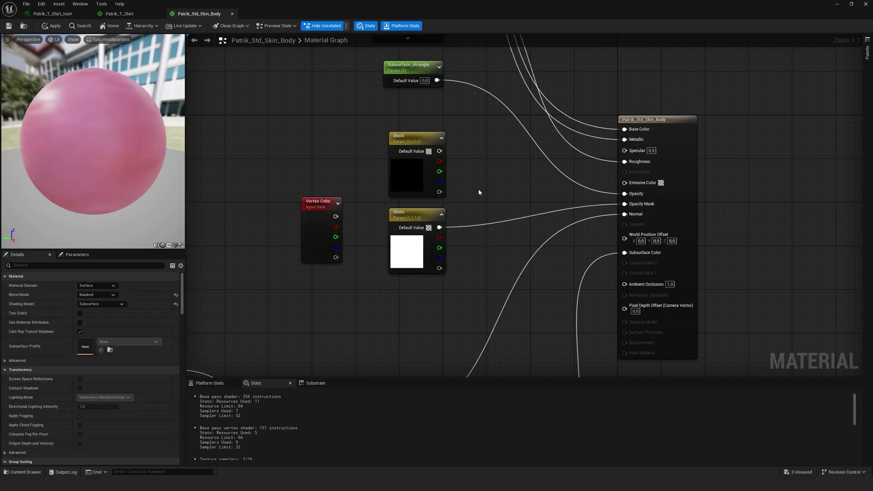
left_click(624, 204, "alt")
Add a LinearInterpolate (Lerp) node between the color parameters and the main material node
right_click(472, 211)
type("ler")
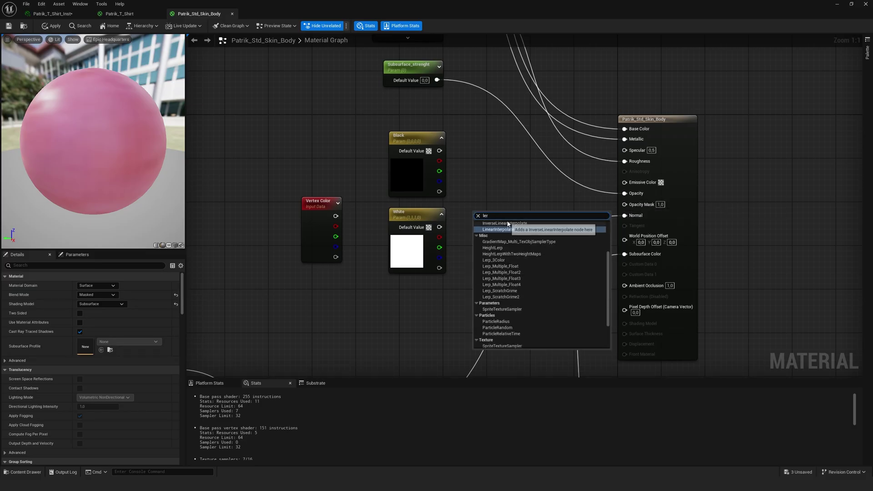
key("Return")
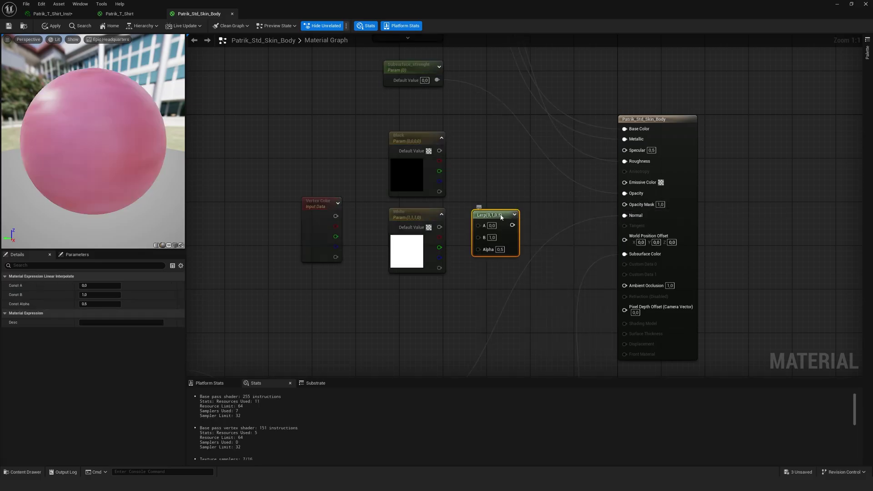
Wire Black into the Lerp's A, White into B and the Vertex Color red channel into Alpha, placing Vertex Color below White
left_click_drag(507, 221, 504, 191)
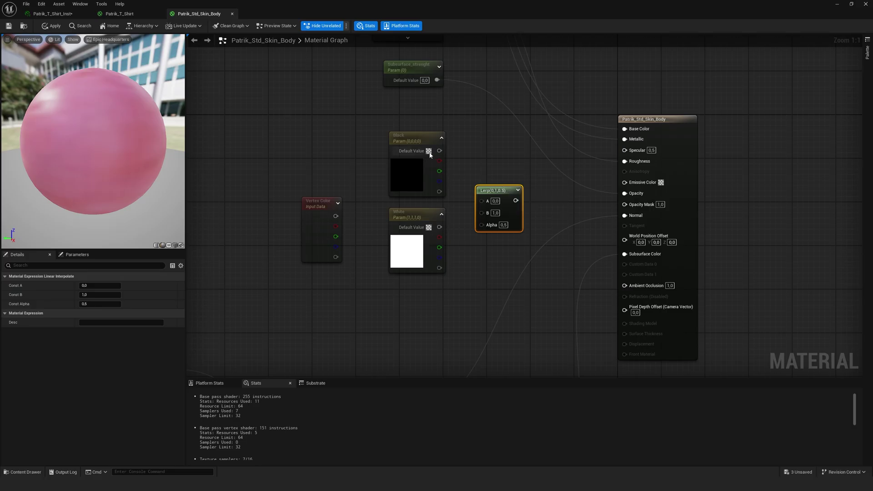
left_click_drag(477, 201, 482, 201)
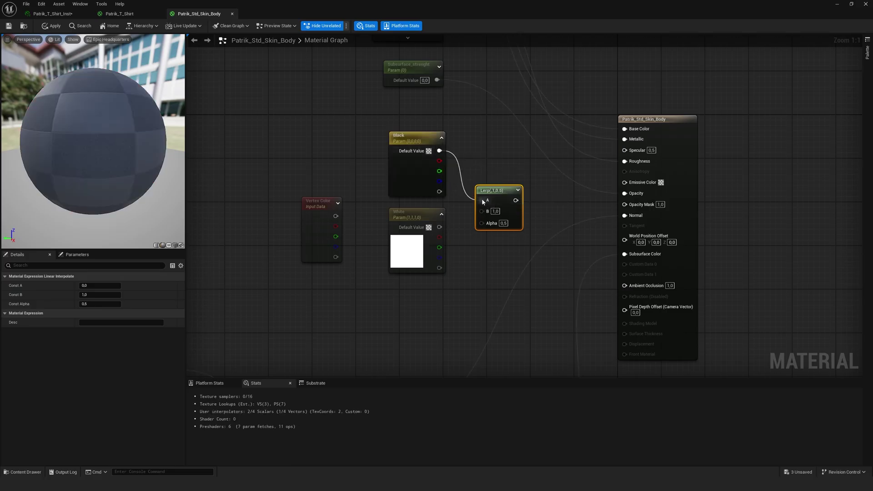
left_click_drag(440, 227, 525, 191)
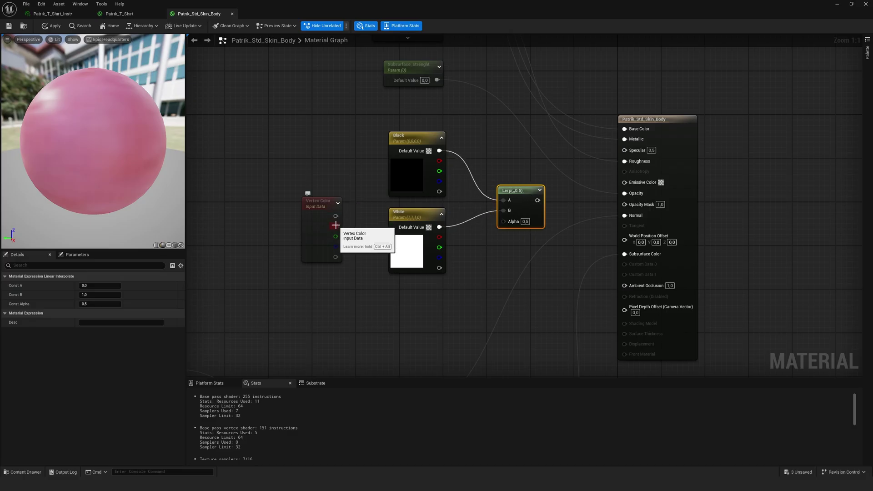
left_click_drag(336, 226, 506, 225)
left_click_drag(341, 230, 427, 315)
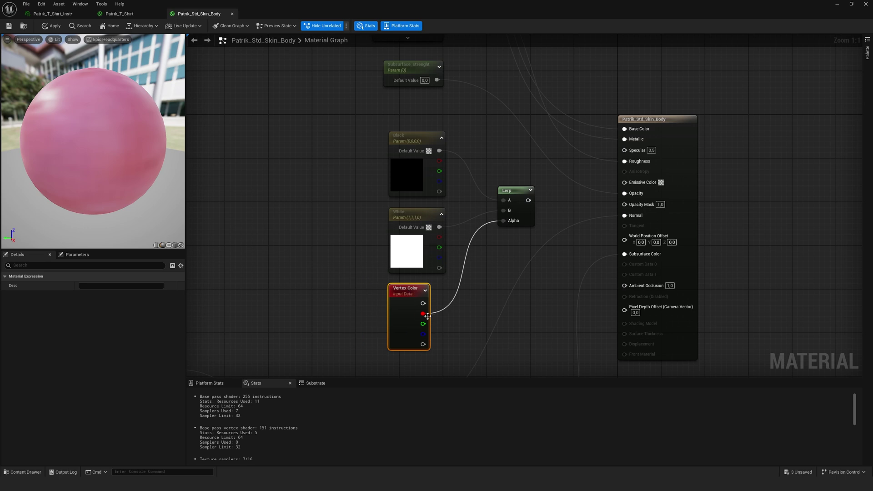
Connect the Lerp output to the body material's Opacity Mask, apply the material and return to the level
left_click_drag(528, 200, 624, 204)
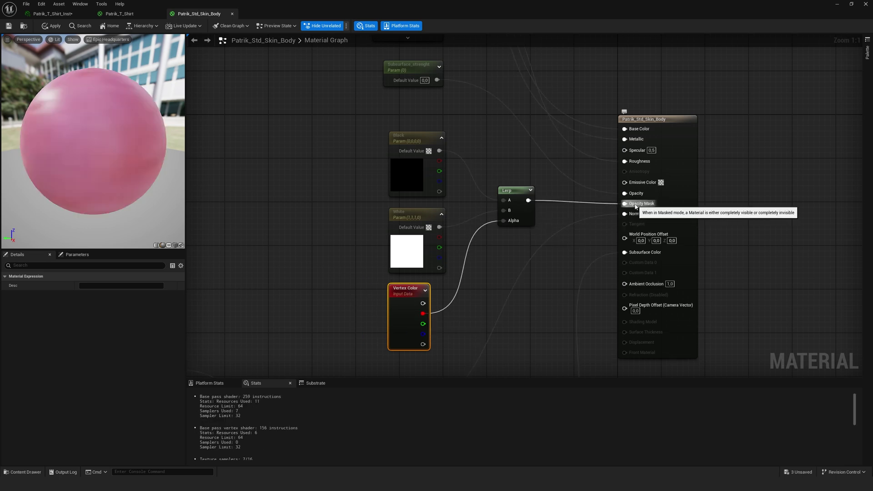
left_click(51, 26)
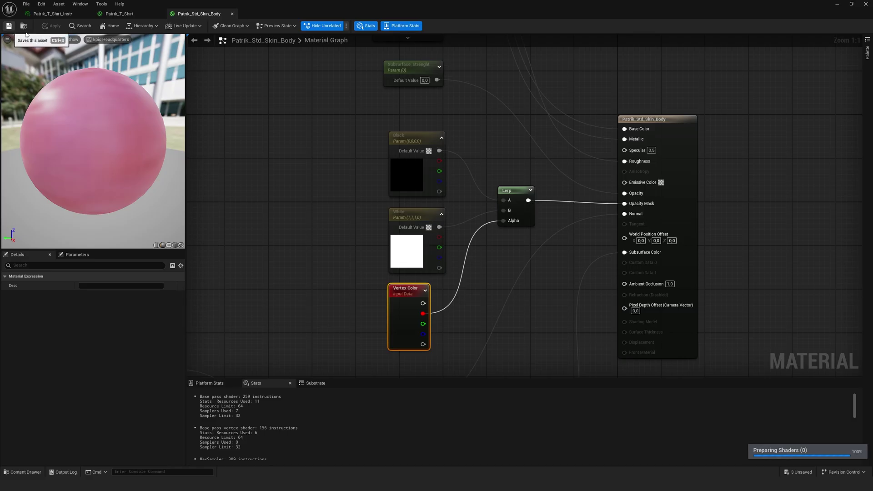
left_click(836, 4)
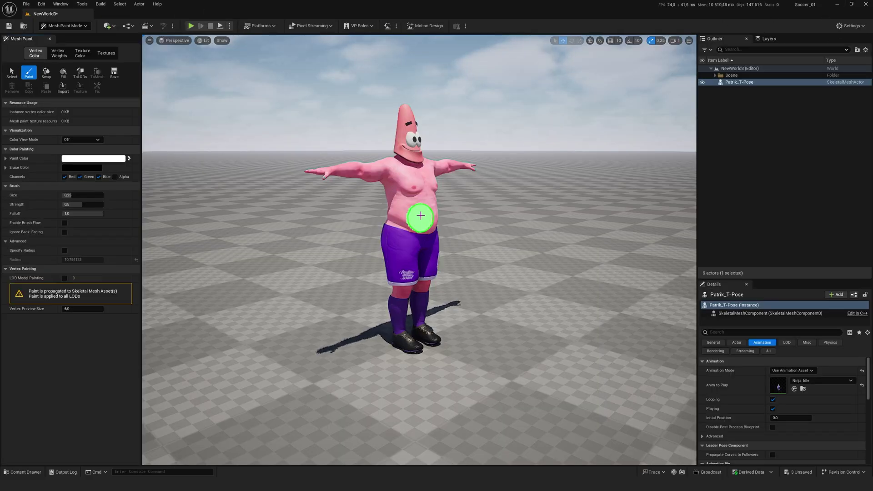
In Mesh Paint mode, limit vertex color painting to the Red channel and swap the paint color to black
left_click(53, 26)
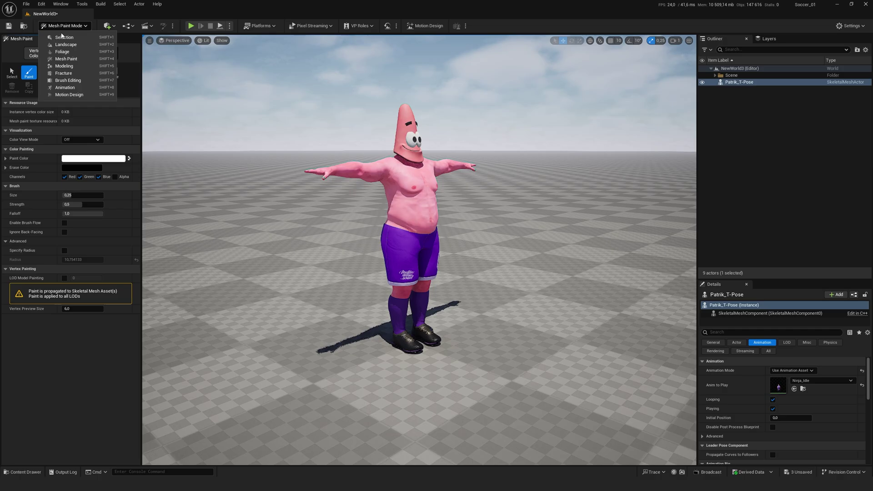
left_click(78, 59)
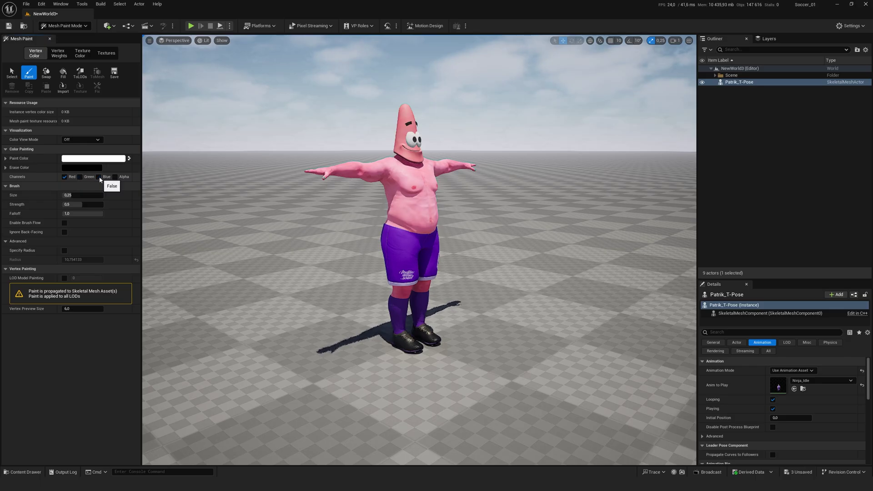
left_click(129, 159)
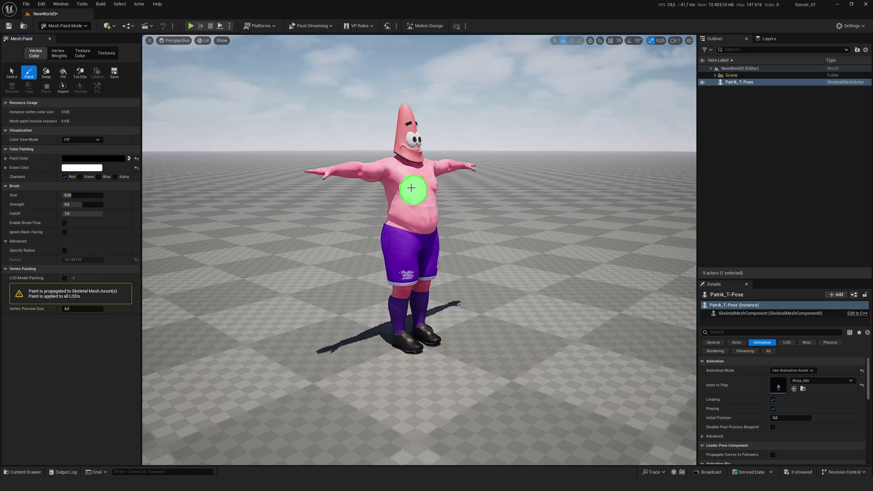
Paint the character's torso black from all sides to mask out the skin between the shoulders and the shorts
mouse_move(410, 204)
left_mouse_down()
mouse_move(443, 208)
mouse_move(437, 198)
mouse_move(373, 211)
mouse_move(384, 179)
mouse_move(415, 178)
mouse_move(409, 192)
mouse_move(364, 195)
mouse_move(350, 209)
left_mouse_up()
mouse_move(438, 205)
left_mouse_down()
mouse_move(416, 221)
mouse_move(390, 220)
mouse_move(397, 164)
mouse_move(443, 203)
mouse_move(447, 227)
mouse_move(415, 232)
mouse_move(434, 173)
mouse_move(443, 205)
mouse_move(406, 199)
mouse_move(421, 191)
mouse_move(421, 232)
mouse_move(428, 156)
mouse_move(417, 188)
left_mouse_up()
left_click_drag(418, 188, 409, 214, "alt")
left_click_drag(411, 137, 435, 171, "alt")
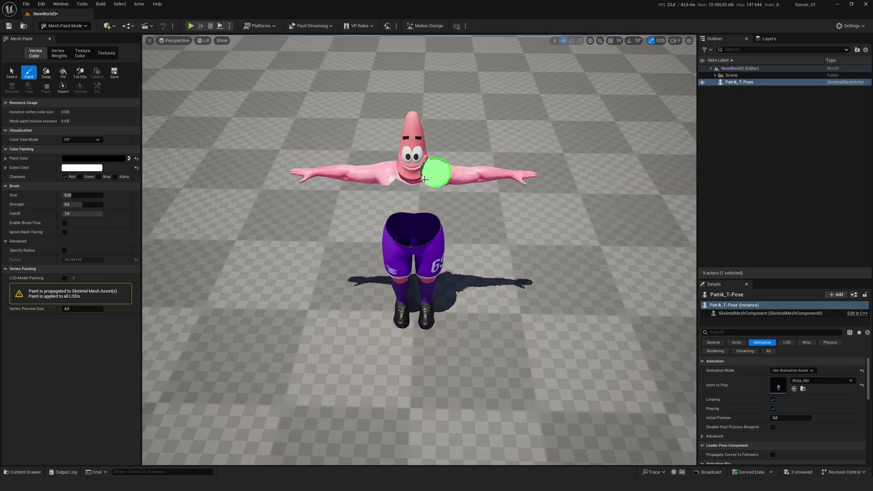
left_click_drag(423, 244, 419, 209, "alt")
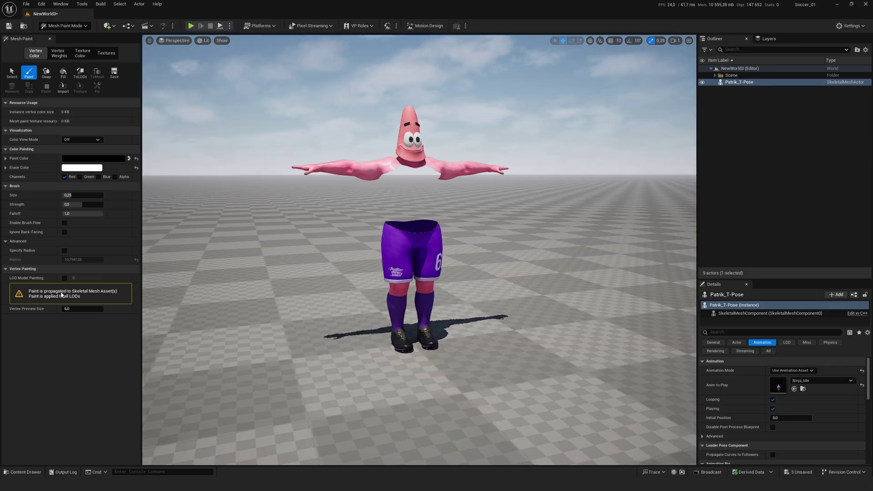
Copy the Black, White, Vertex Color and Lerp nodes from Patrik_Std_Skin_Body into Patrik_Std_Skin_Arm and connect the Lerp to Opacity Mask
left_click(25, 472)
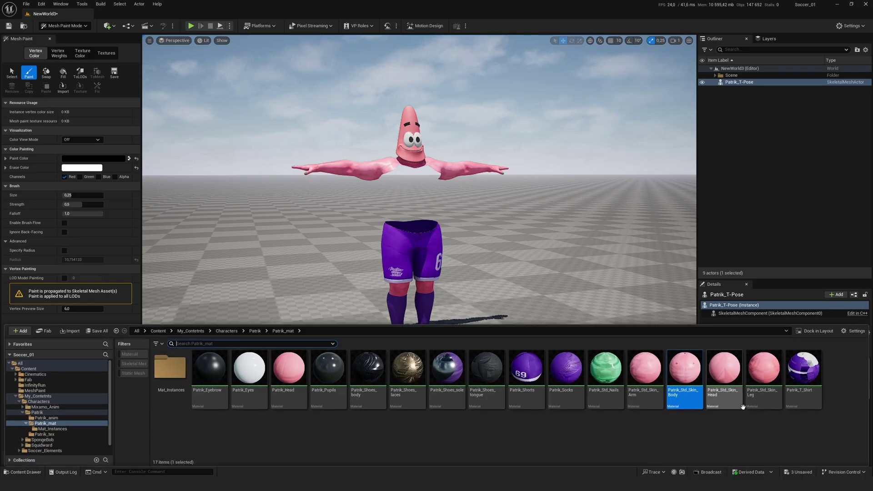
double_click(678, 370)
left_click_drag(326, 148, 465, 298)
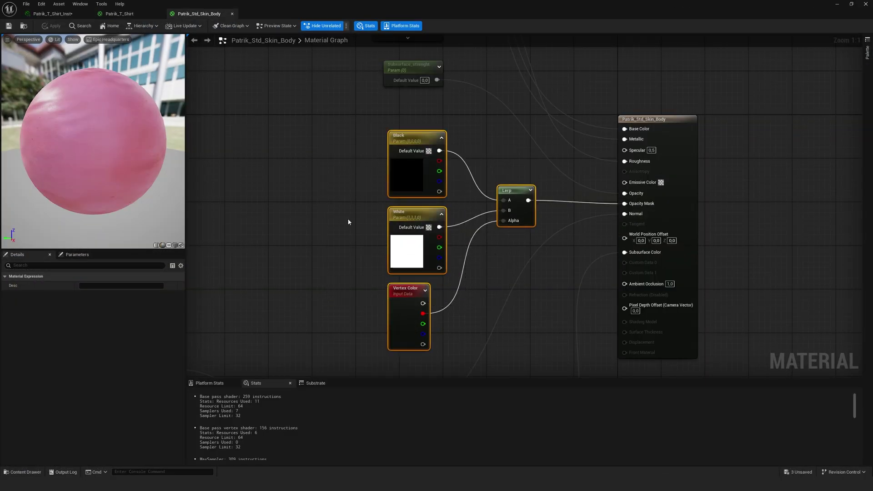
left_click(22, 472)
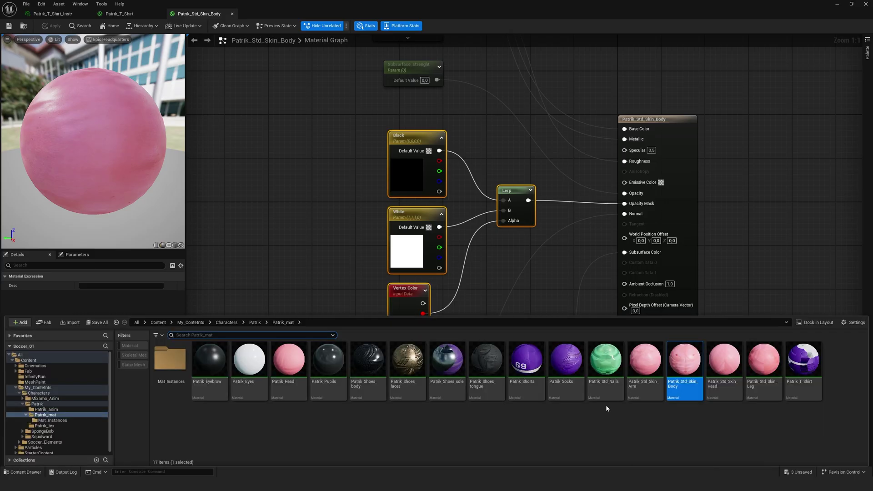
double_click(646, 361)
left_click_drag(477, 203, 644, 190)
Paste the same masking nodes into Patrik_Std_Skin_Leg and connect the Lerp to its Opacity Mask
key("ctrl+space")
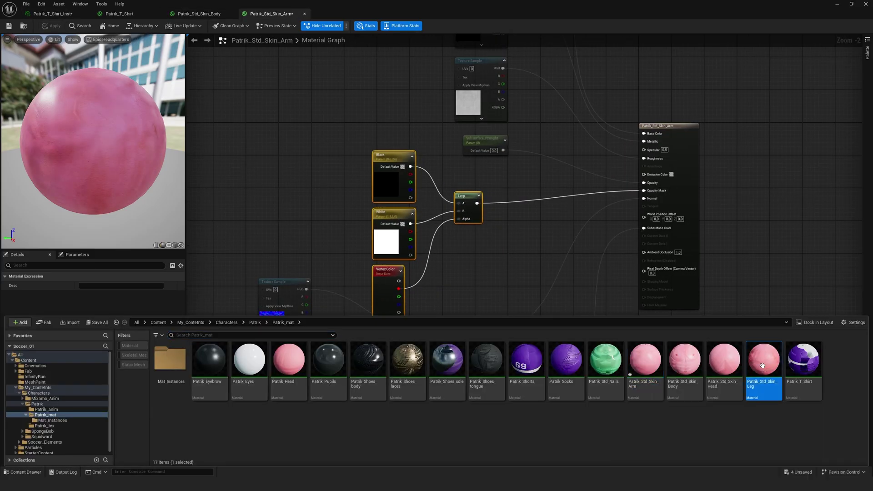
double_click(762, 365)
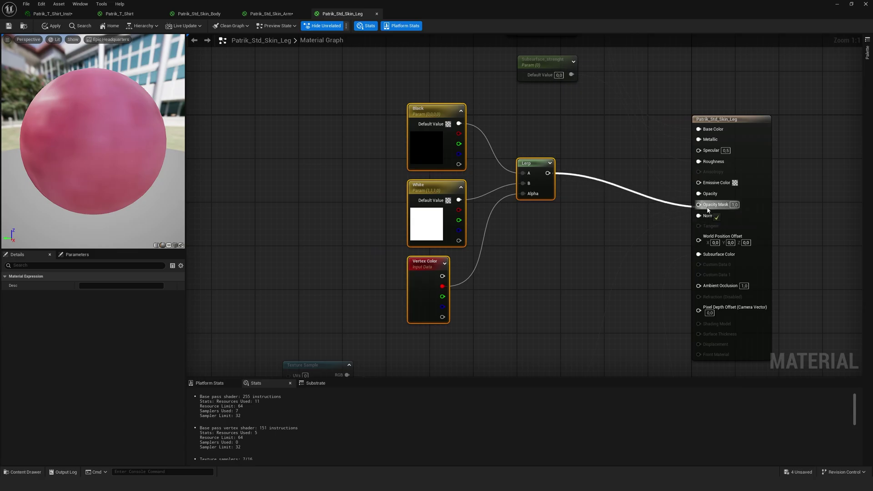
left_click_drag(708, 210, 707, 208)
Return to the level and paint the upper arms black around the shoulders to mask out the skin under the sleeves
left_click(832, 5)
scroll(391, 156, "up", 5)
middle_click_drag(321, 191, 321, 91)
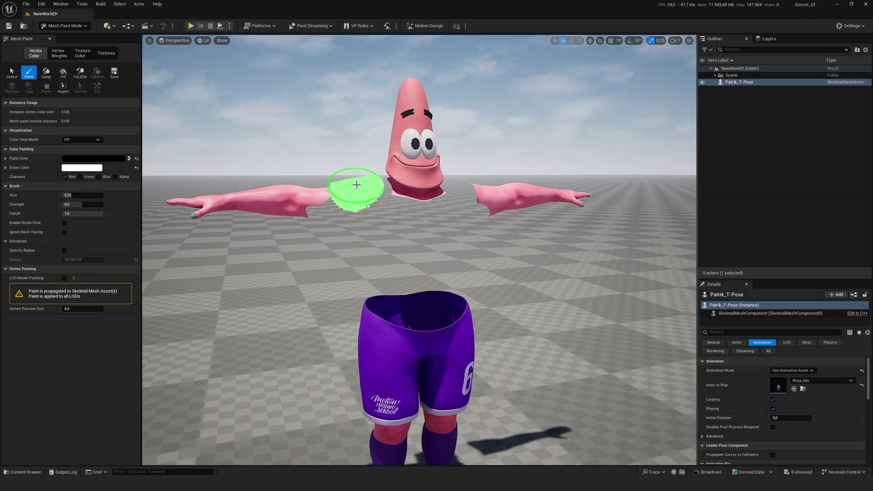
left_click_drag(395, 368, 497, 335, "alt")
right_click_drag(496, 335, 382, 302)
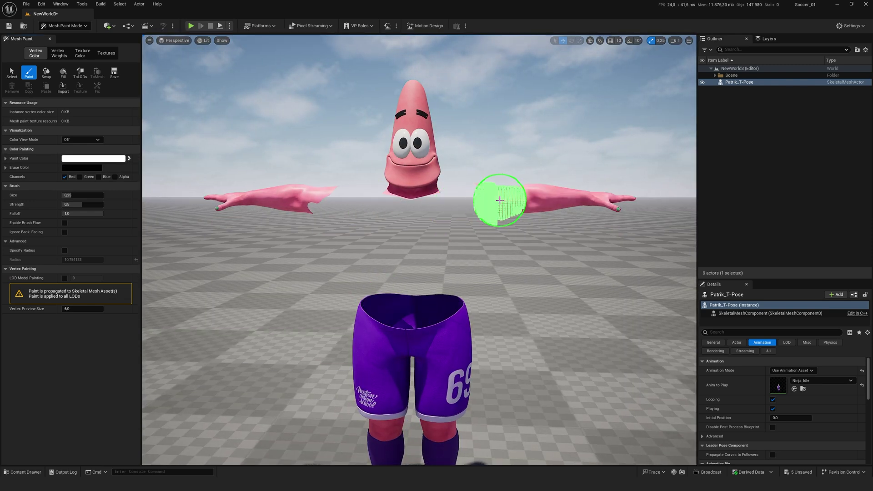
Paint the shoulder ends of both arms white to restore the skin masked too far
left_click_drag(484, 212, 444, 204, "alt")
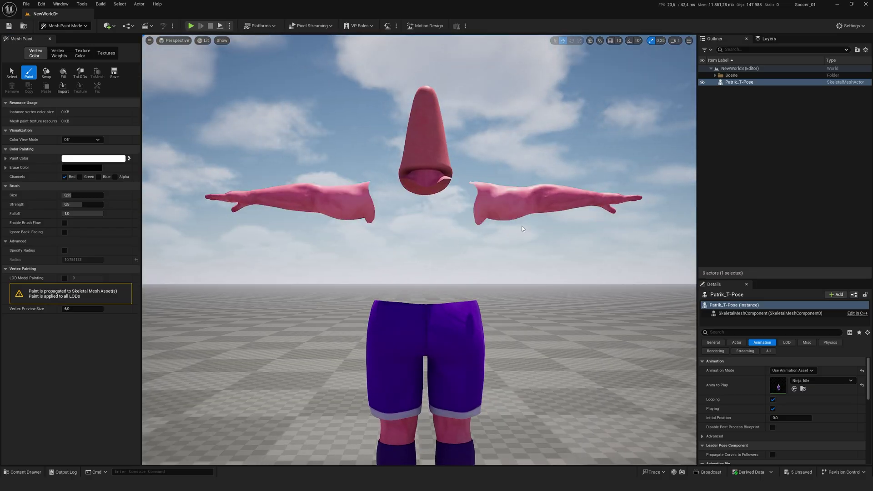
left_click_drag(523, 228, 414, 176, "alt")
mouse_move(309, 217)
left_mouse_down("alt")
mouse_move(336, 310)
mouse_move(491, 314)
mouse_move(545, 245)
mouse_move(427, 209)
mouse_move(307, 199)
left_mouse_up("alt")
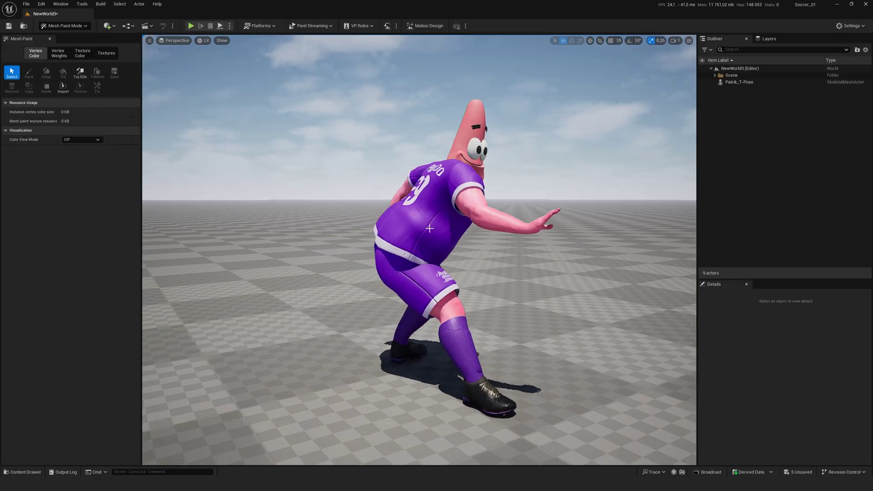
Inspect the posed character with the shirt on for skin showing through the clothing
left_click_drag(429, 229, 409, 245, "alt")
left_click_drag(480, 251, 467, 253, "alt")
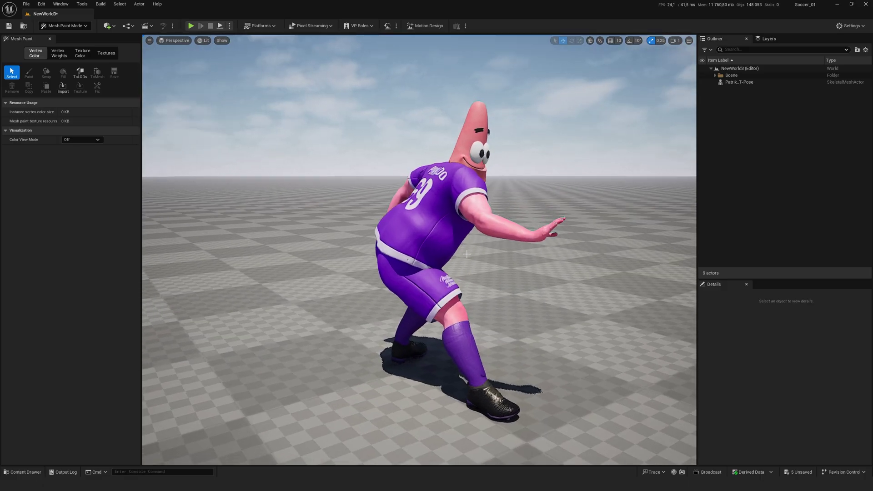